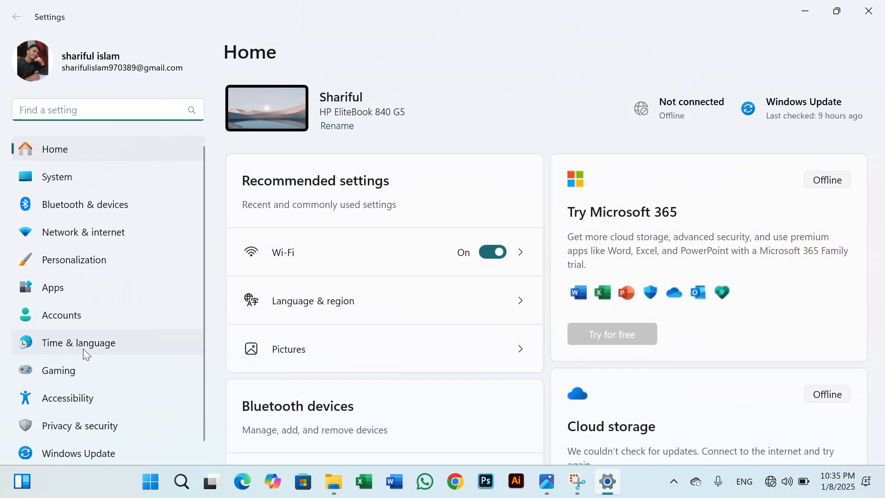
Open the Language & region settings within Time & language
{"action": "left_click", "coordinate": [103, 346]}
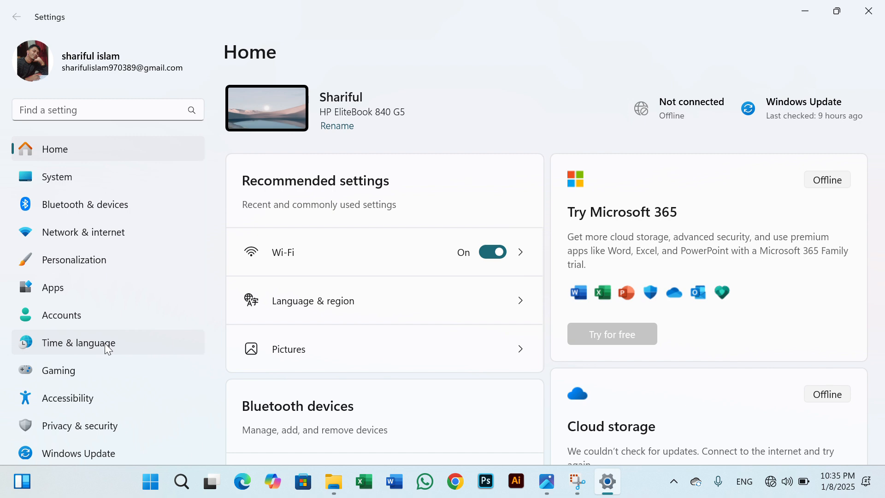
{"action": "left_click", "coordinate": [107, 349]}
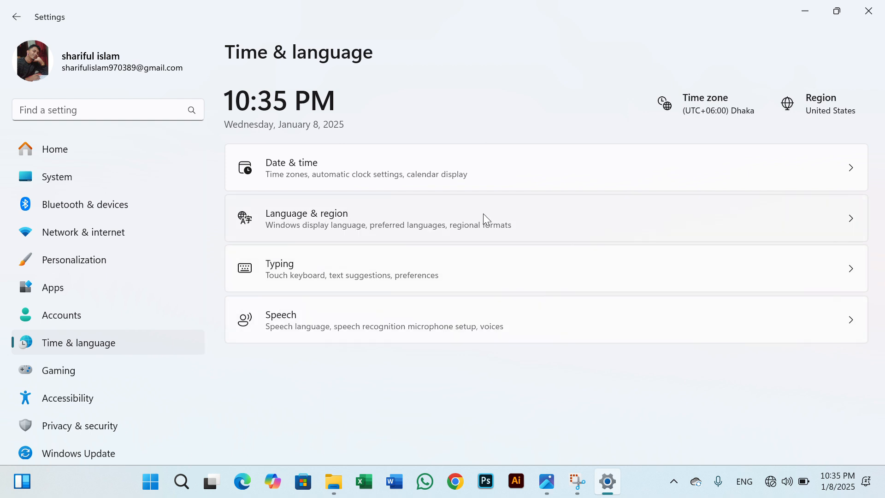
{"action": "left_click", "coordinate": [404, 214]}
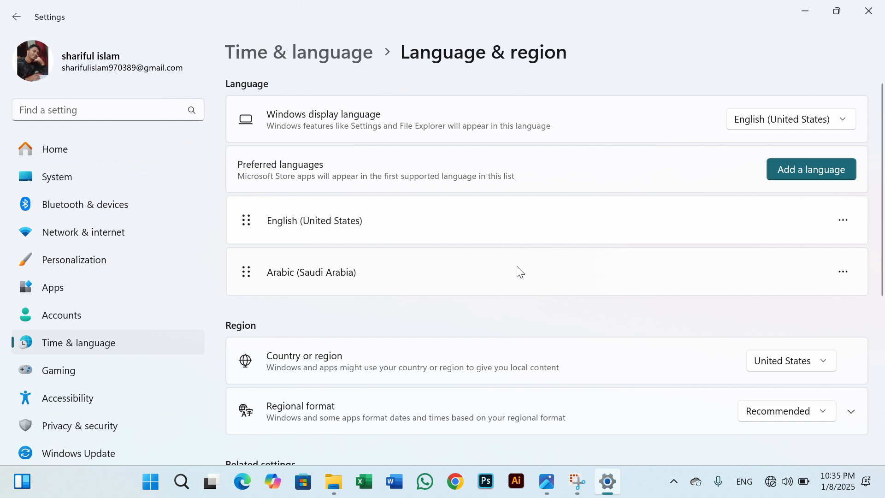
Look through the Arabic variants among the languages available to install, and close the list without adding one
{"action": "left_click", "coordinate": [818, 170]}
{"action": "scroll", "coordinate": [433, 176], "scroll_direction": "down", "scroll_amount": 10}
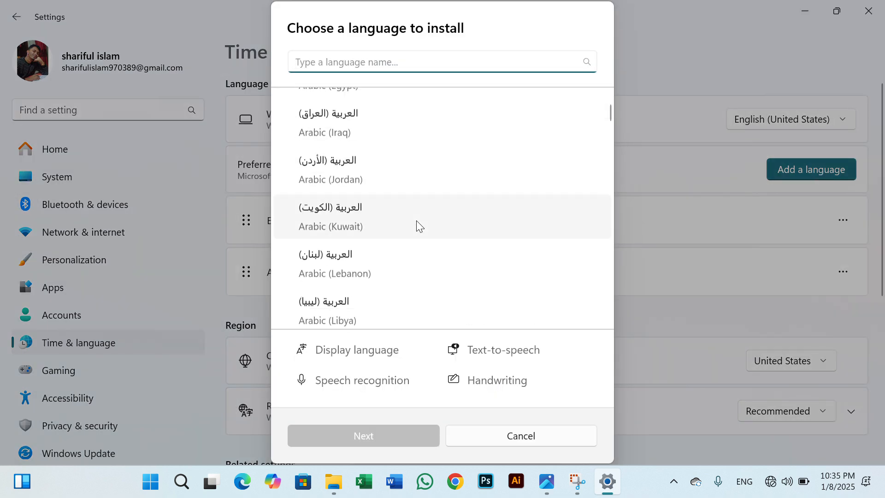
{"action": "scroll", "coordinate": [401, 225], "scroll_direction": "down", "scroll_amount": 2}
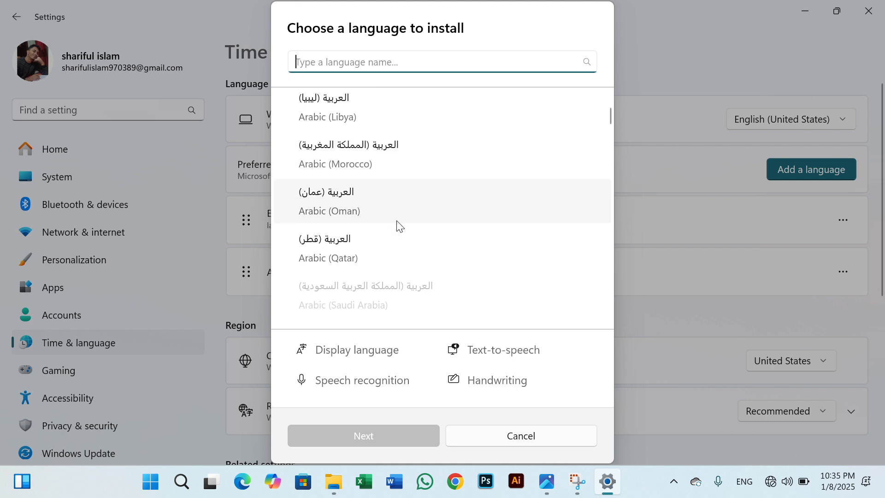
{"action": "scroll", "coordinate": [405, 258], "scroll_direction": "up", "scroll_amount": 3}
{"action": "scroll", "coordinate": [397, 251], "scroll_direction": "up", "scroll_amount": 8}
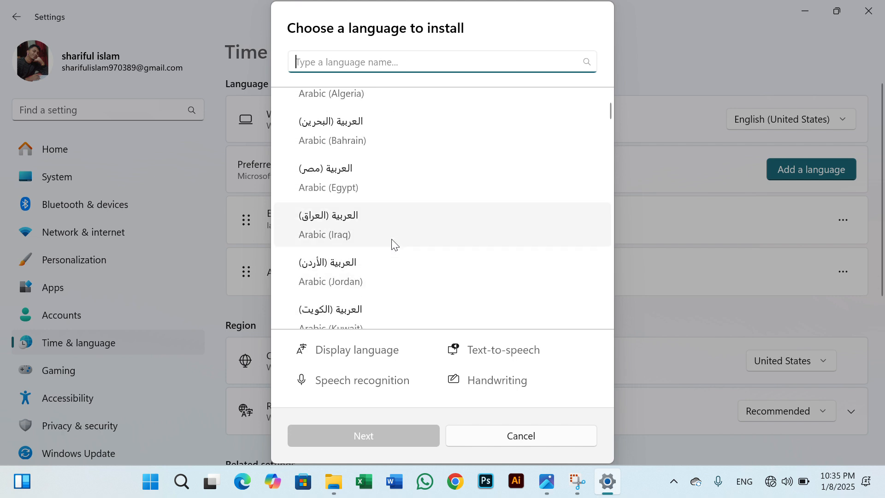
{"action": "scroll", "coordinate": [392, 239], "scroll_direction": "up", "scroll_amount": 2}
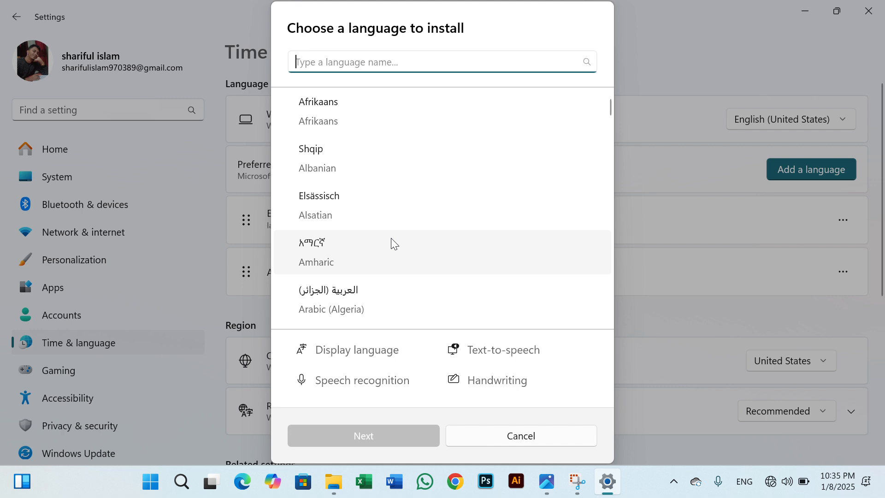
{"action": "scroll", "coordinate": [379, 245], "scroll_direction": "down", "scroll_amount": 9}
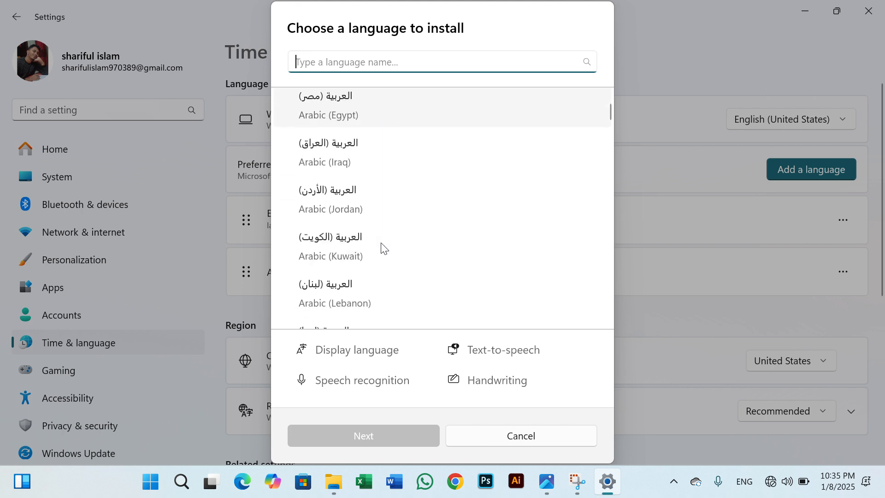
{"action": "scroll", "coordinate": [394, 271], "scroll_direction": "down", "scroll_amount": 7}
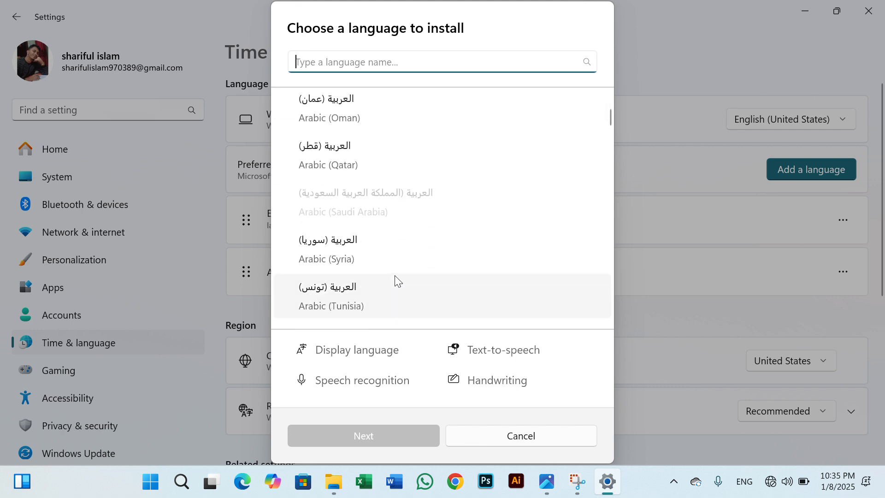
{"action": "scroll", "coordinate": [391, 187], "scroll_direction": "up", "scroll_amount": 2}
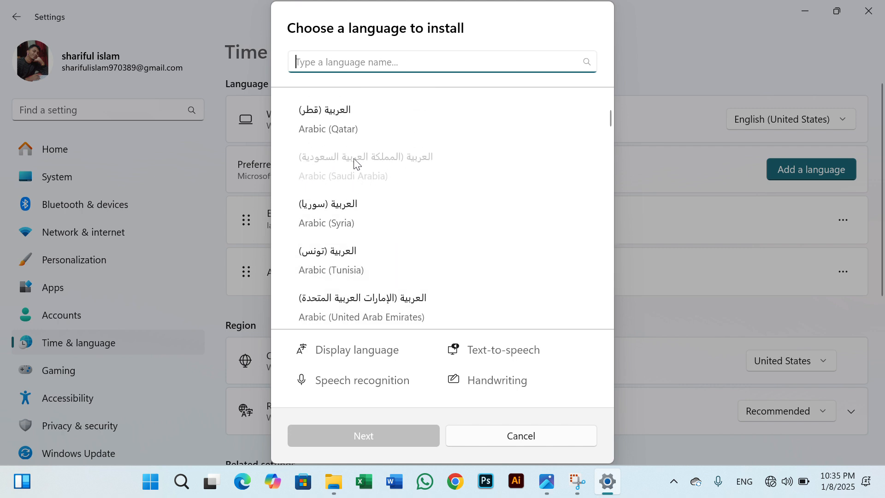
{"action": "left_click", "coordinate": [502, 440]}
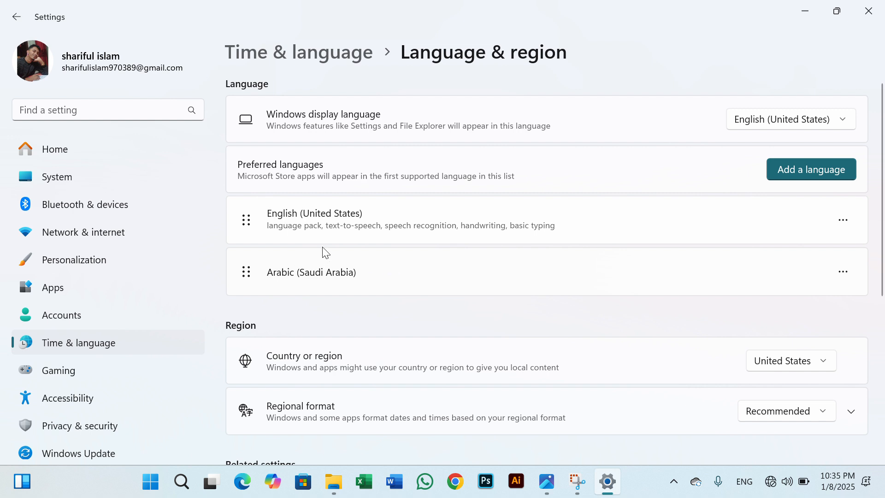
Close Settings and open the Word document "arabic pactics" from the desktop
{"action": "scroll", "coordinate": [461, 207], "scroll_direction": "down", "scroll_amount": 1}
{"action": "scroll", "coordinate": [538, 182], "scroll_direction": "up", "scroll_amount": 1}
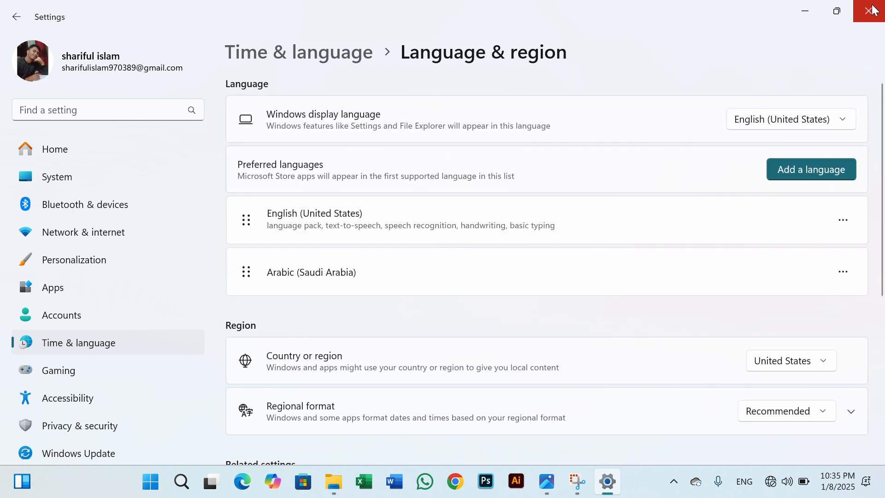
{"action": "left_click", "coordinate": [873, 9]}
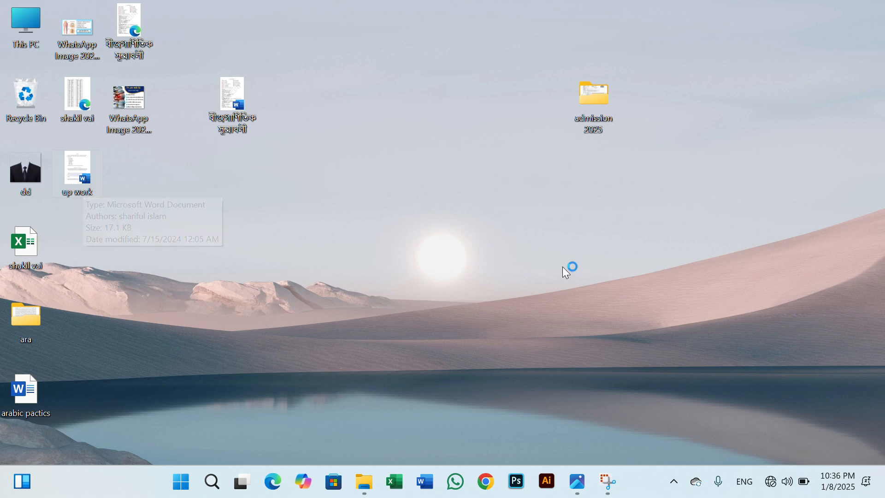
{"action": "left_click", "coordinate": [568, 162]}
{"action": "left_click_drag", "start_coordinate": [26, 390], "coordinate": [244, 185]}
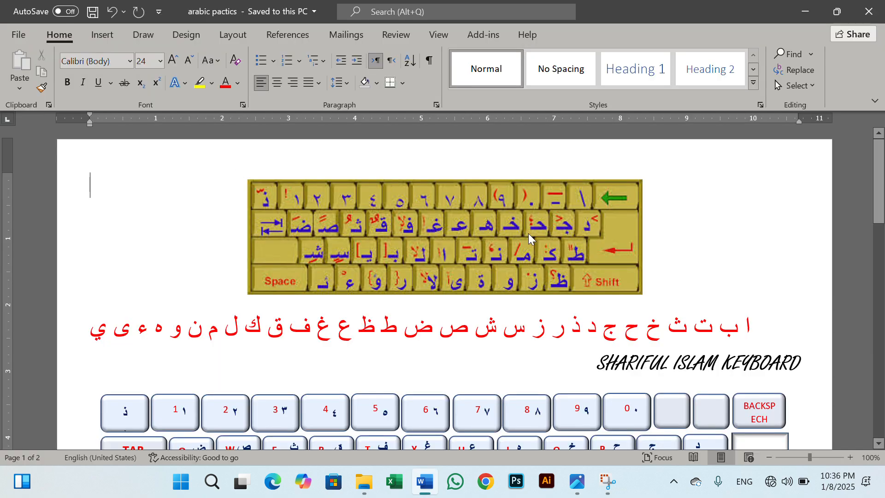
Place the text cursor on the blank second page and switch the keyboard layout to Arabic (Saudi Arabia)
{"action": "scroll", "coordinate": [530, 237], "scroll_direction": "down", "scroll_amount": 10}
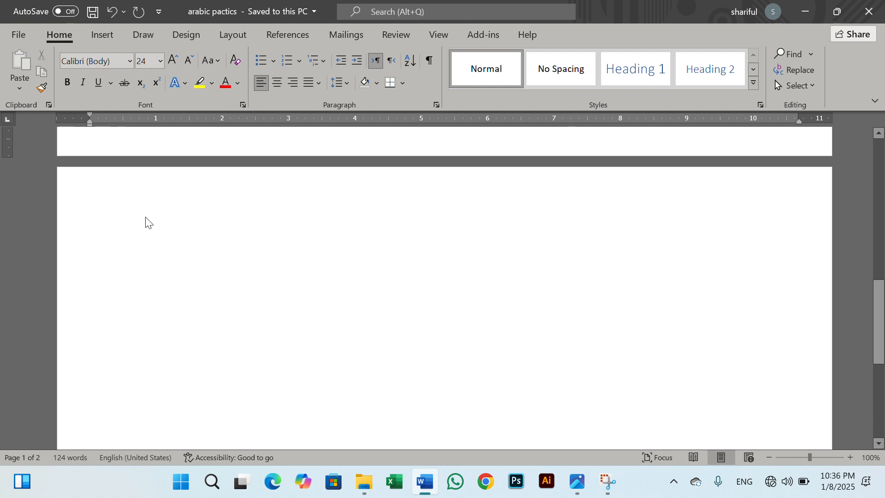
{"action": "left_click", "coordinate": [164, 233]}
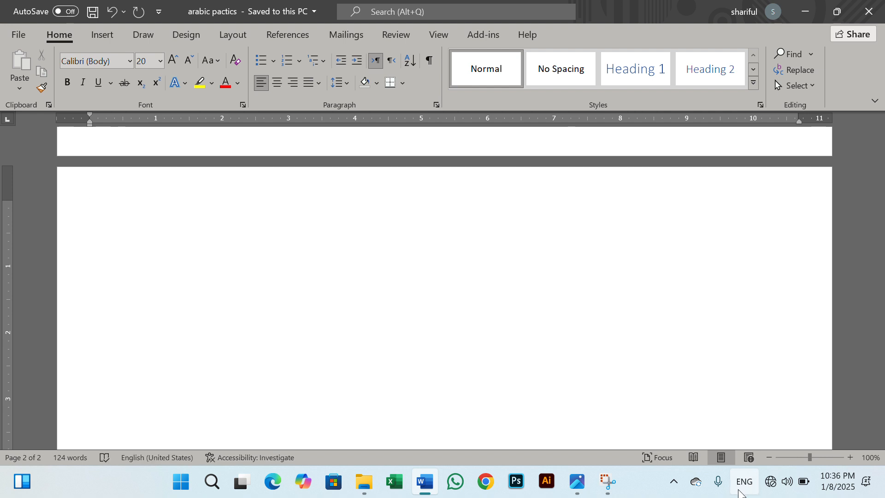
{"action": "left_click", "coordinate": [743, 482]}
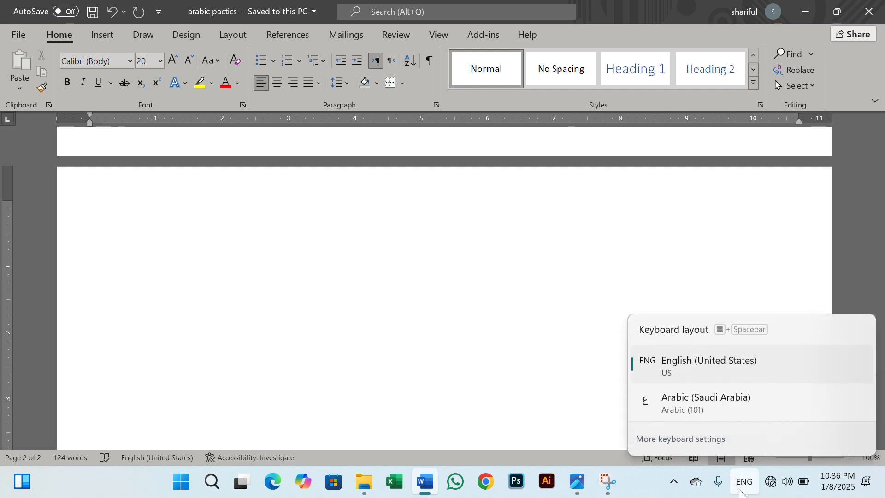
{"action": "left_click", "coordinate": [699, 405]}
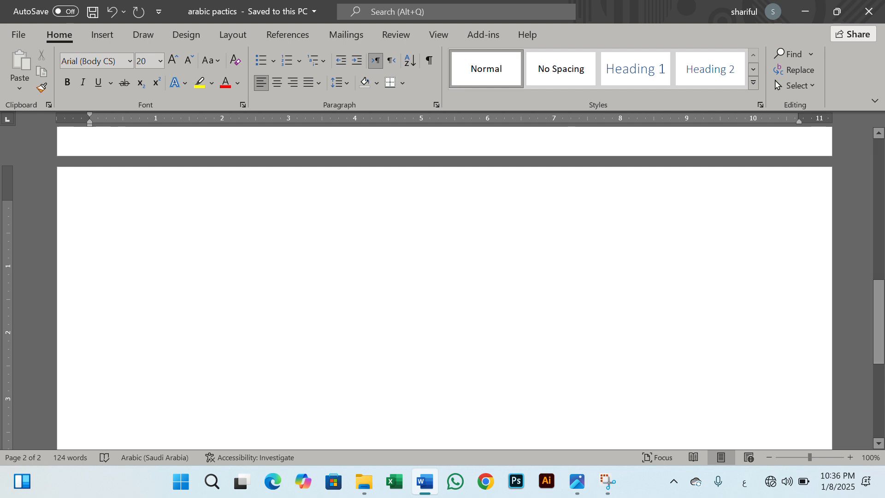
Enter the space-separated Arabic letters ض ص ث ق ف غ ع ه خ ح ج د on page 2
{"action": "type", "text": "ض ص"}
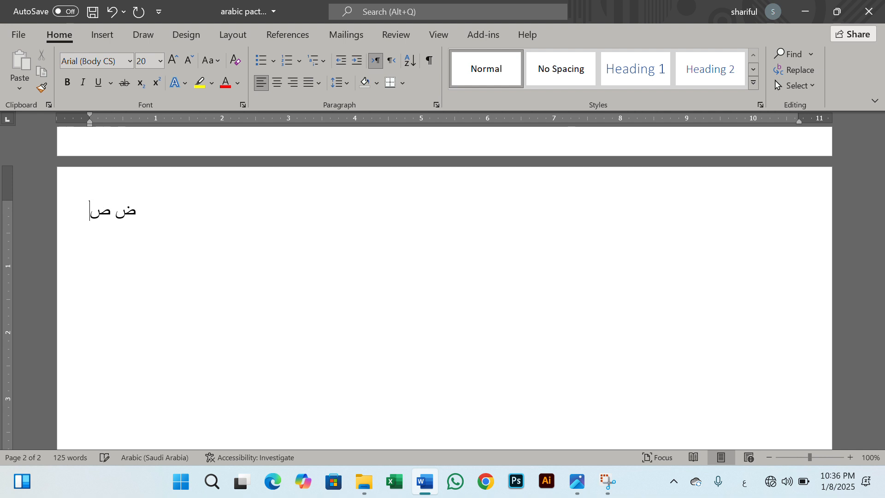
{"action": "type", "text": " ث ق ف غ ع"}
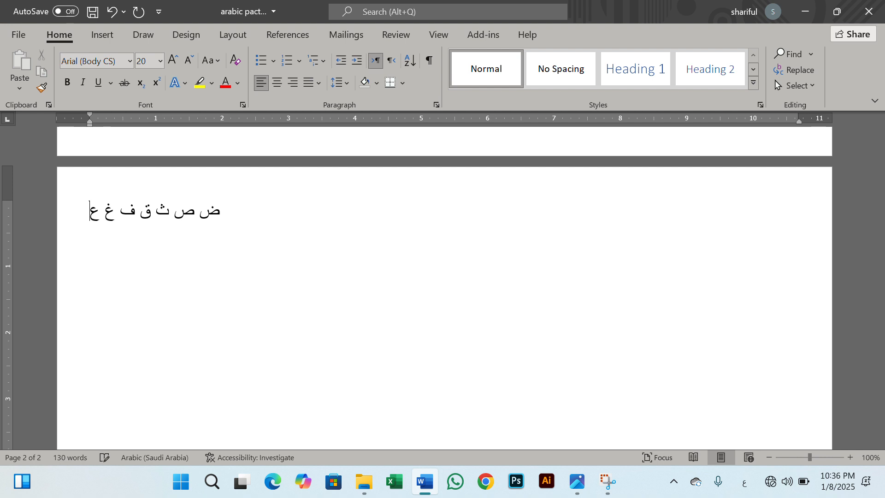
{"action": "type", "text": " ه خ ح"}
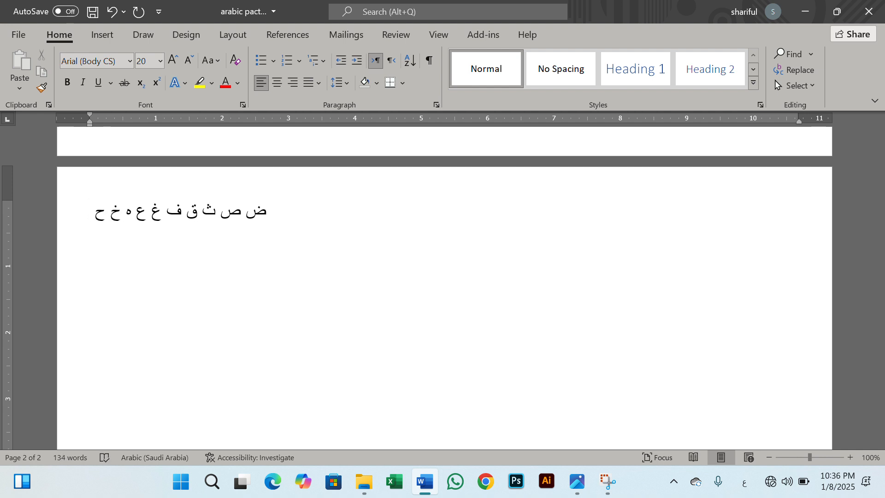
{"action": "type", "text": " ج د"}
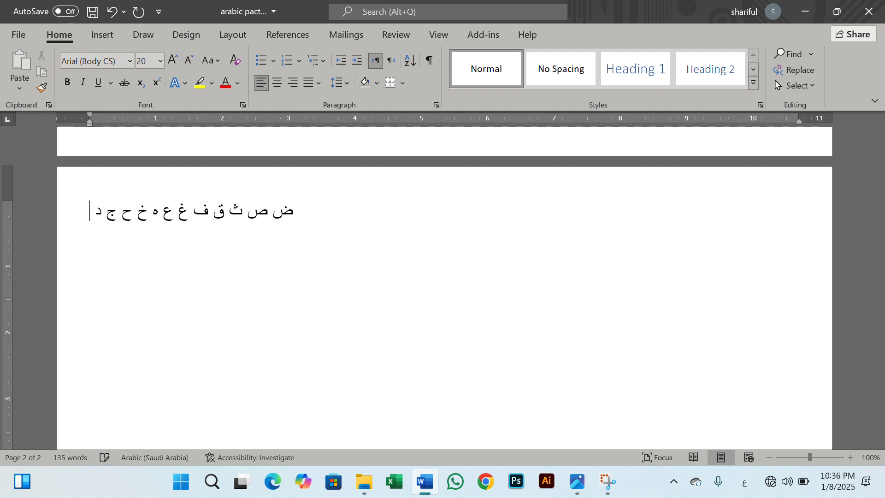
Continue the line with the space-separated letters ش س ي ب ل ا ت ن م ك ط
{"action": "type", "text": " ش س ي"}
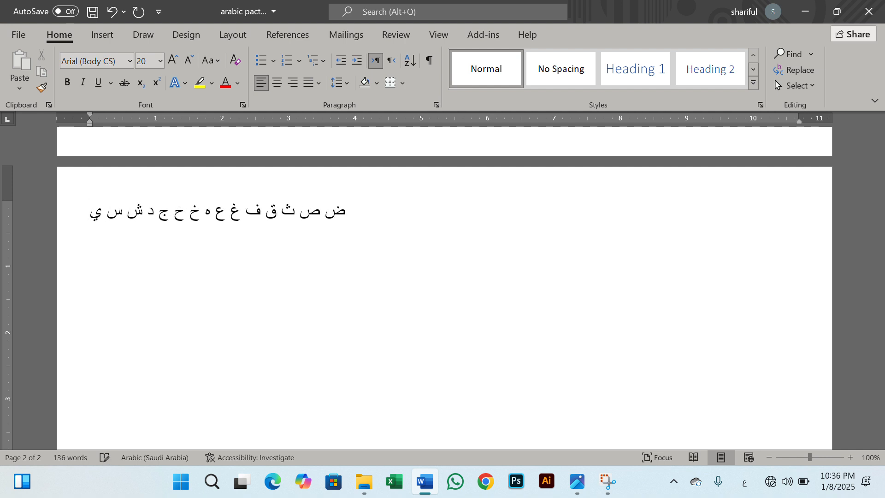
{"action": "type", "text": " ب ل"}
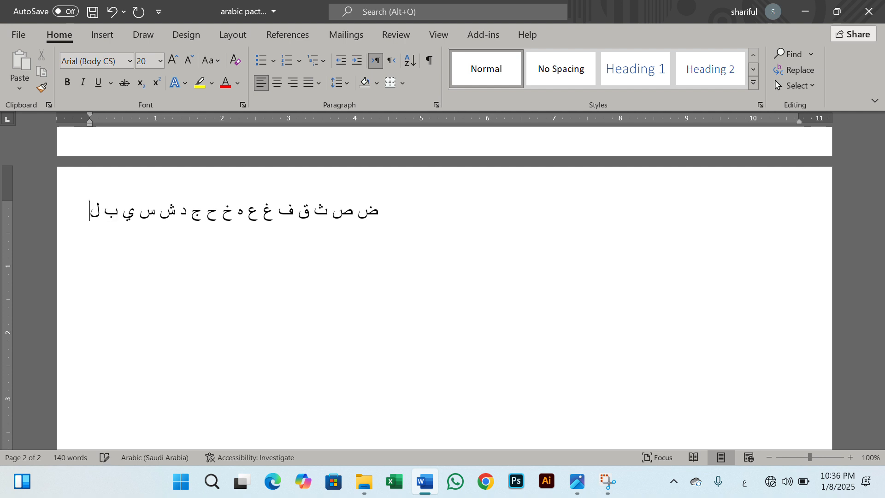
{"action": "type", "text": " ا ت ن"}
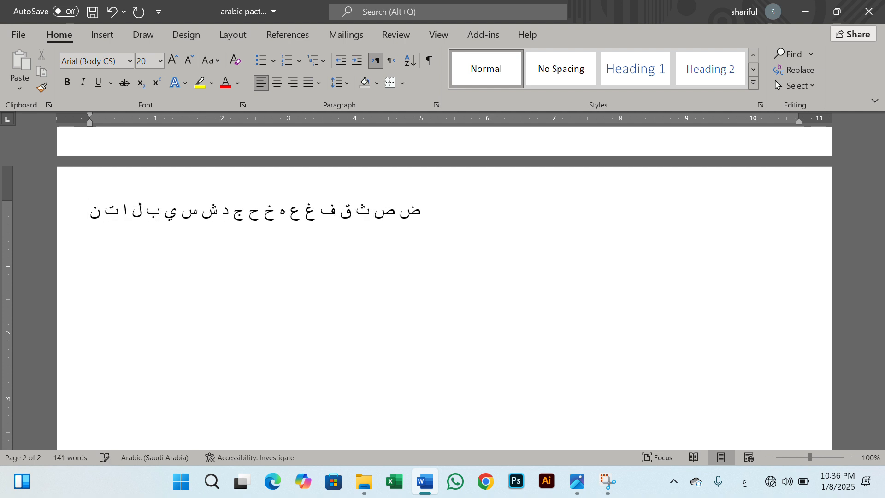
{"action": "type", "text": " م ك ط \\"}
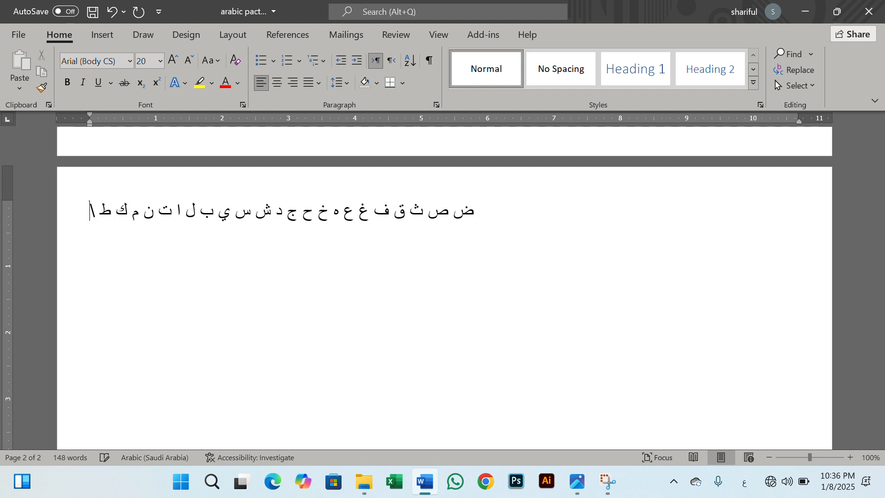
{"action": "key", "text": "BackSpace"}
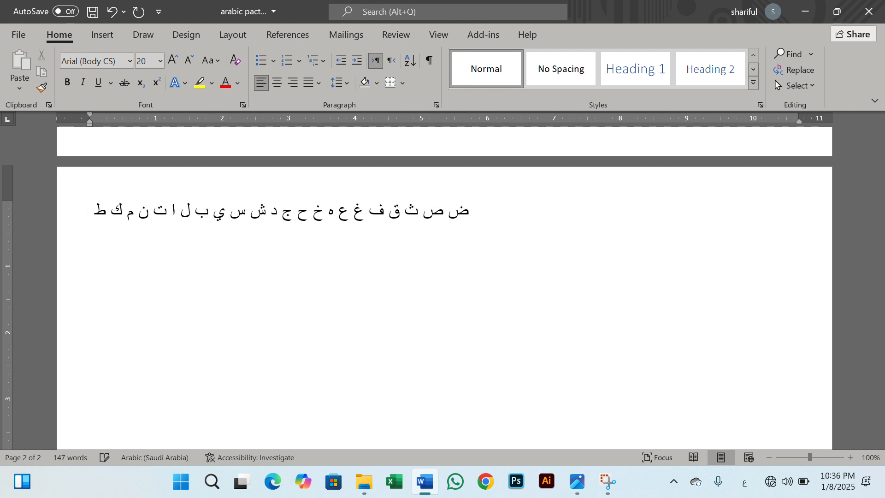
Add the space-separated letters ئ ء ؤ ر لا ى و ز ظ to the end of the line
{"action": "type", "text": "ئ"}
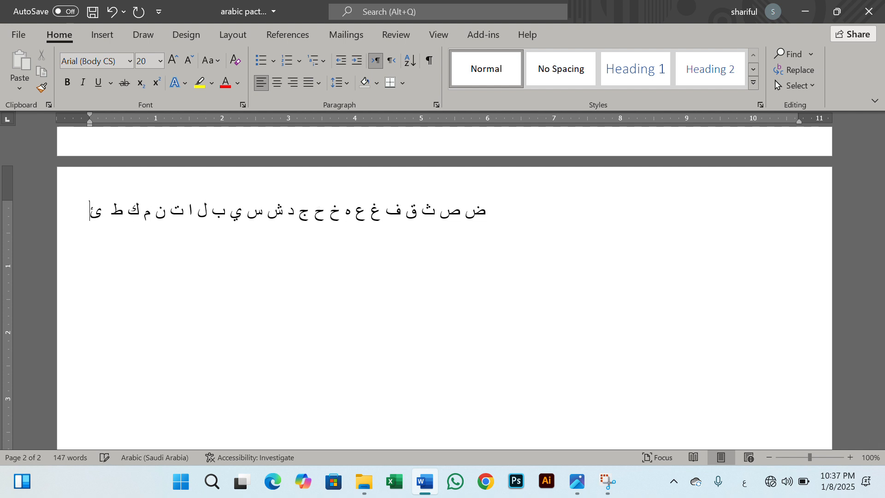
{"action": "type", "text": " ء ؤ ر لا"}
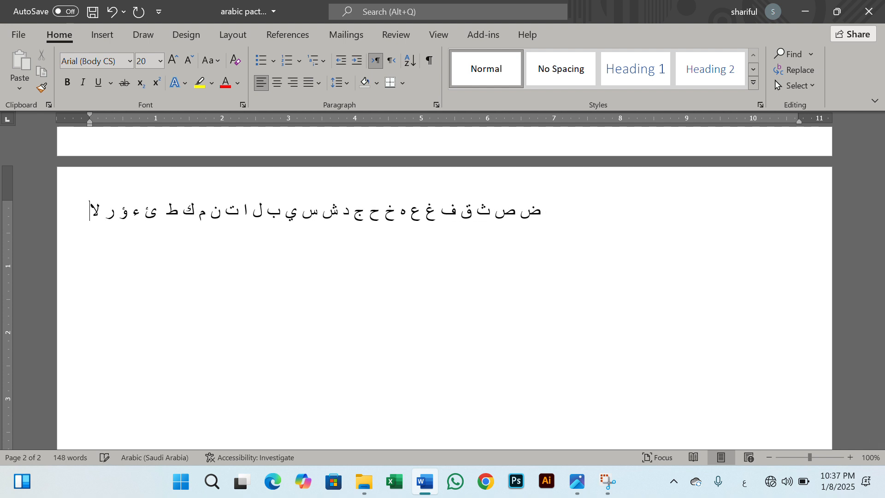
{"action": "type", "text": " ى و"}
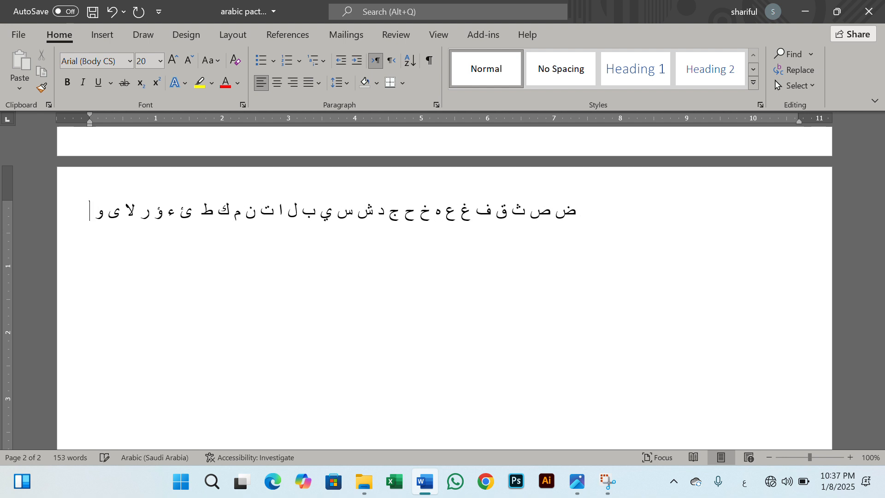
{"action": "type", "text": " ز ظ"}
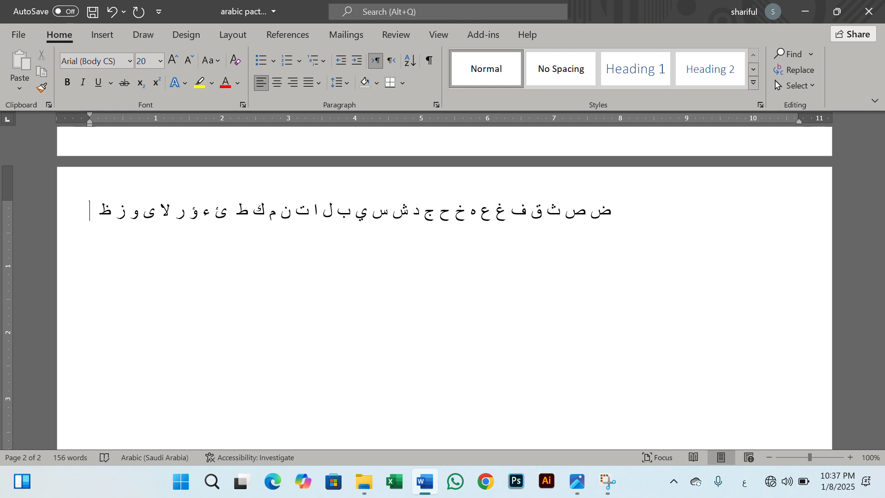
Delete the whole line of Arabic letters on the second page
{"action": "scroll", "coordinate": [300, 262], "scroll_direction": "up", "scroll_amount": 3}
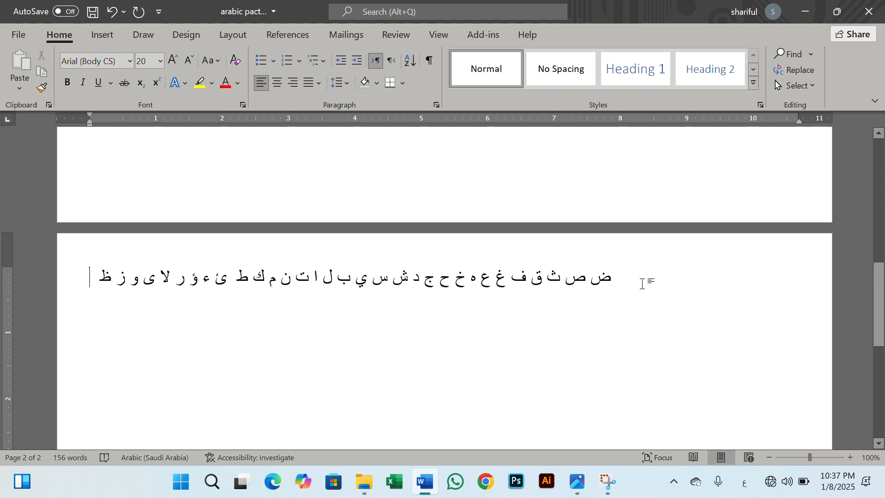
{"action": "left_click_drag", "start_coordinate": [91, 278], "coordinate": [609, 288]}
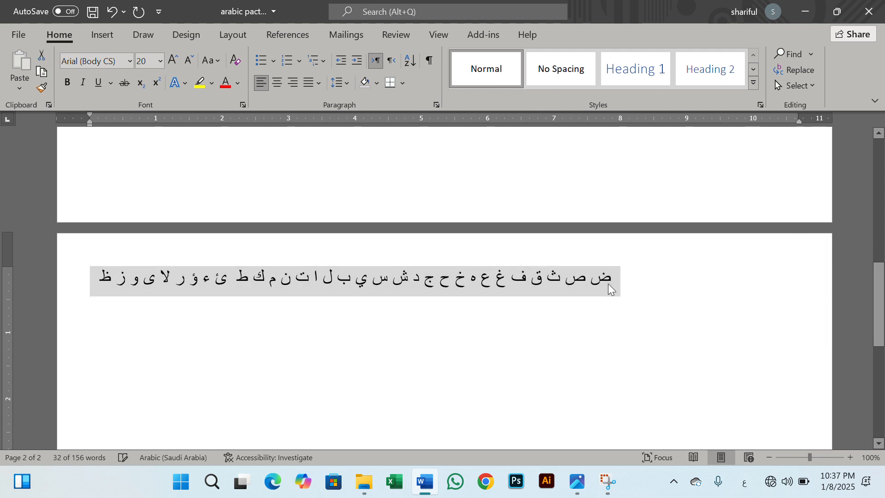
{"action": "key", "text": "BackSpace"}
Enlarge the yellow Arabic keyboard picture on page 1 to about 8 inches wide and centre it above the red alphabet line
{"action": "scroll", "coordinate": [499, 308], "scroll_direction": "up", "scroll_amount": 15}
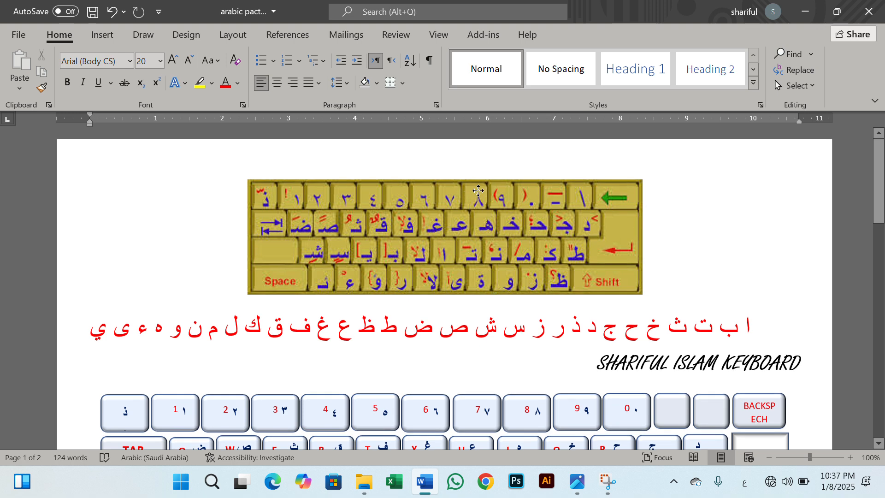
{"action": "left_click", "coordinate": [478, 190]}
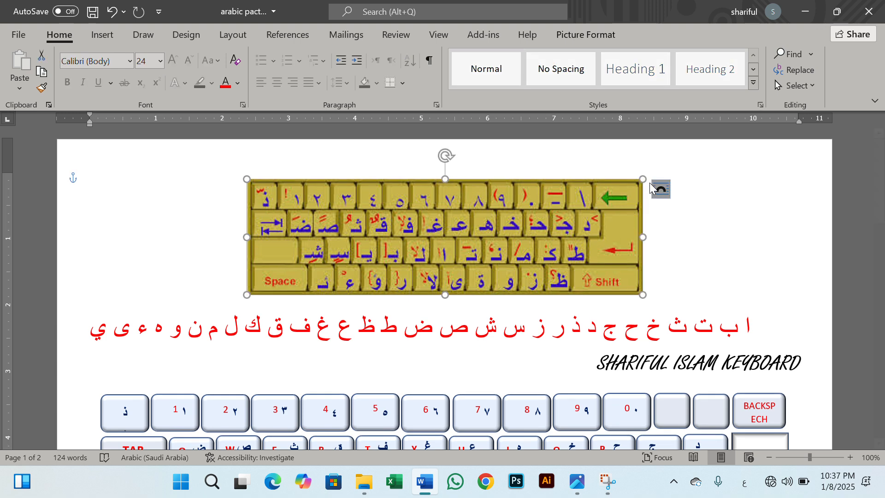
{"action": "left_click_drag", "start_coordinate": [643, 179], "coordinate": [781, 161]}
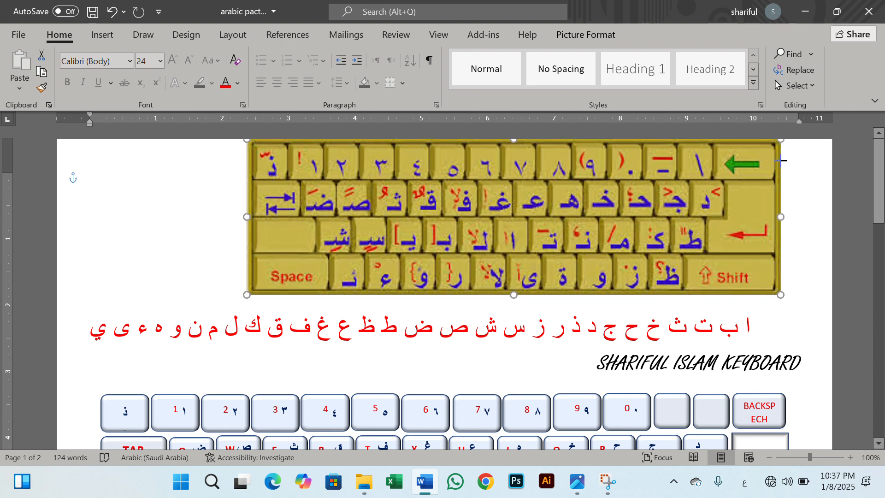
{"action": "left_click_drag", "start_coordinate": [659, 197], "coordinate": [589, 206]}
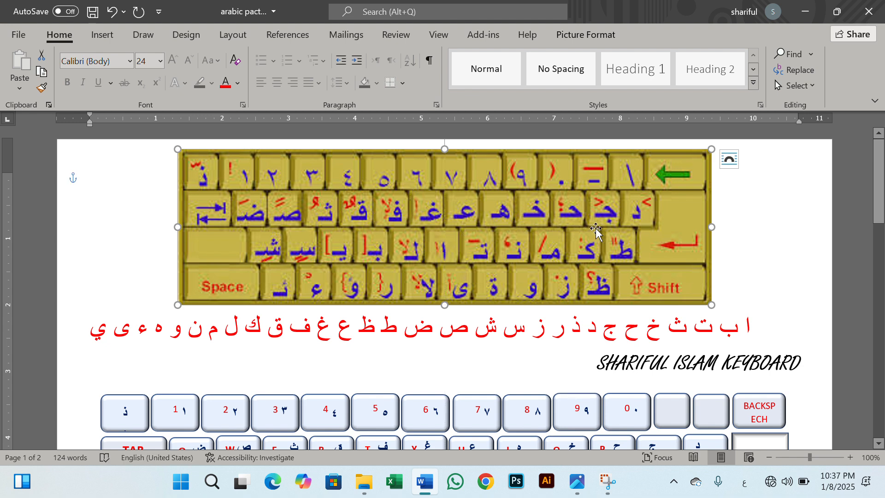
Examine the blue key chart on page 1 and compare its Arabic and Latin letter pairs with the yellow keyboard picture
{"action": "scroll", "coordinate": [585, 235], "scroll_direction": "down", "scroll_amount": 1}
{"action": "scroll", "coordinate": [592, 235], "scroll_direction": "up", "scroll_amount": 1}
{"action": "scroll", "coordinate": [447, 228], "scroll_direction": "down", "scroll_amount": 1}
{"action": "scroll", "coordinate": [549, 332], "scroll_direction": "down", "scroll_amount": 2}
{"action": "scroll", "coordinate": [516, 335], "scroll_direction": "down", "scroll_amount": 4}
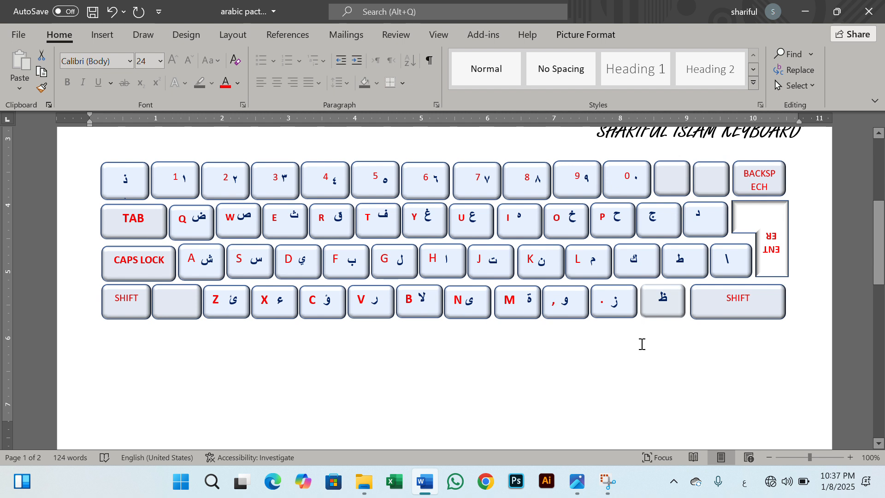
{"action": "left_click", "coordinate": [641, 343]}
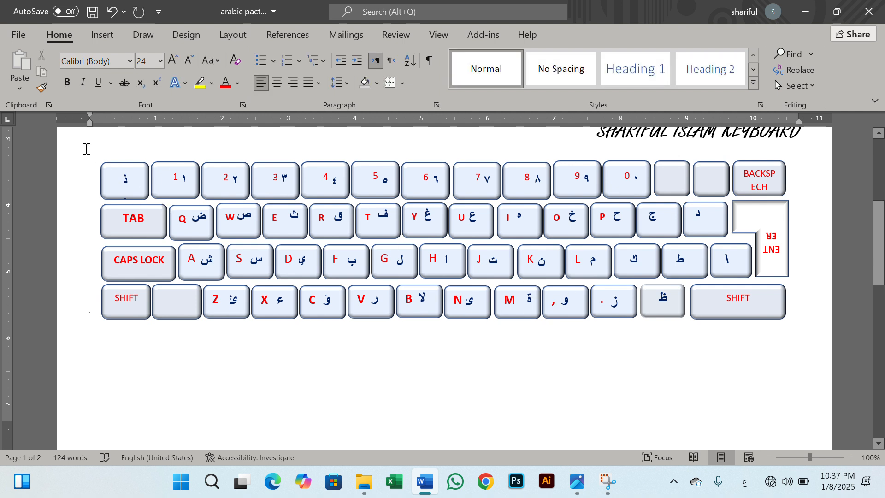
{"action": "left_click", "coordinate": [85, 148]}
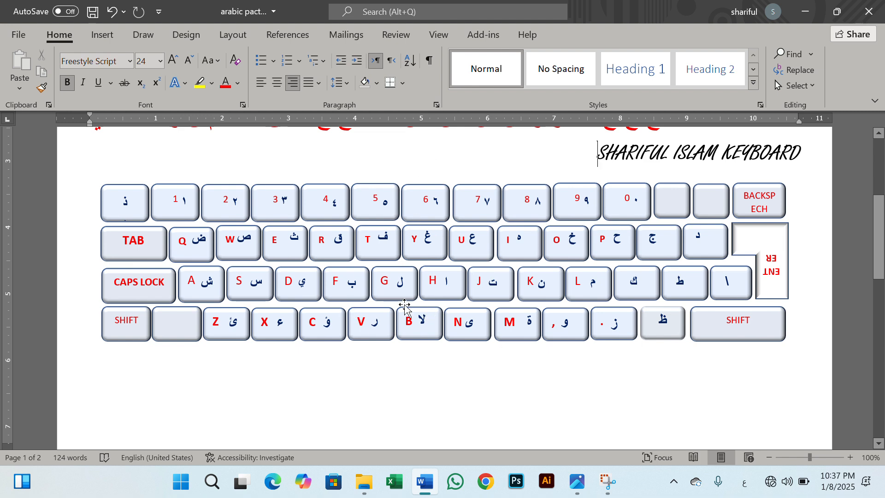
{"action": "scroll", "coordinate": [412, 308], "scroll_direction": "down", "scroll_amount": 1, "text": "ctrl"}
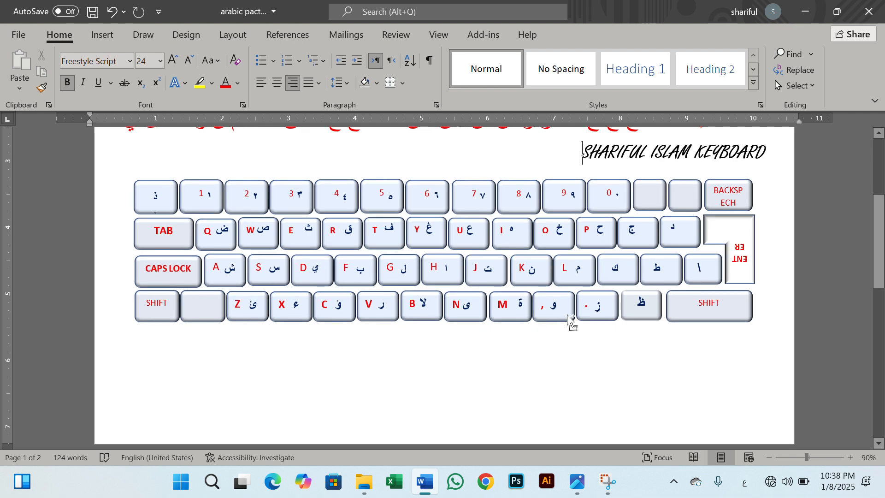
{"action": "scroll", "coordinate": [572, 323], "scroll_direction": "up", "scroll_amount": 3, "text": "ctrl"}
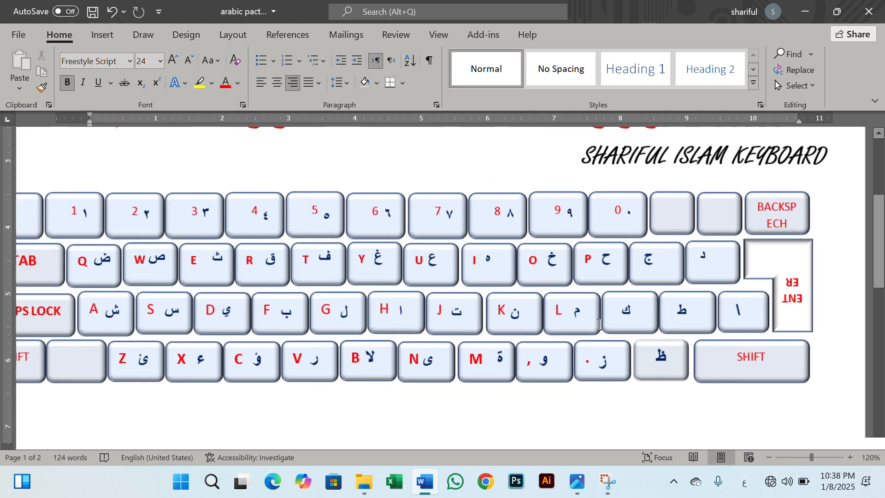
{"action": "scroll", "coordinate": [536, 324], "scroll_direction": "down", "scroll_amount": 3, "text": "ctrl"}
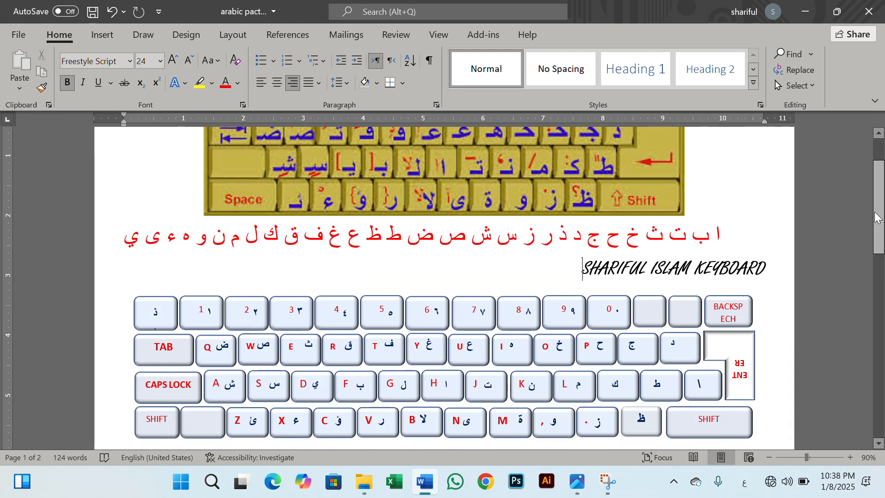
{"action": "left_click_drag", "start_coordinate": [877, 213], "coordinate": [884, 185]}
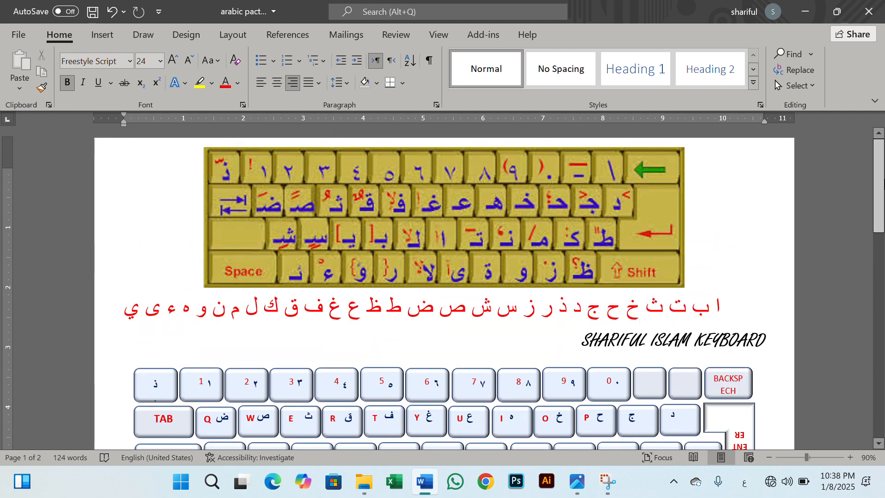
{"action": "scroll", "coordinate": [355, 335], "scroll_direction": "down", "scroll_amount": 4}
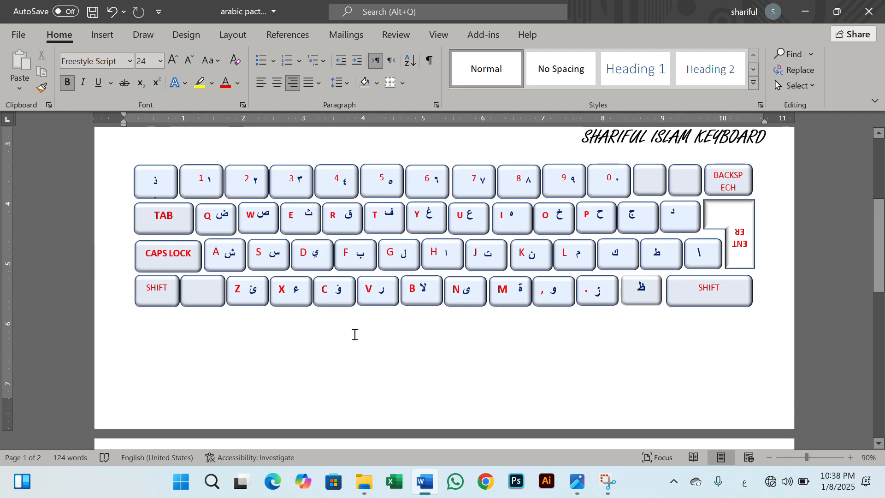
{"action": "scroll", "coordinate": [355, 334], "scroll_direction": "down", "scroll_amount": 1}
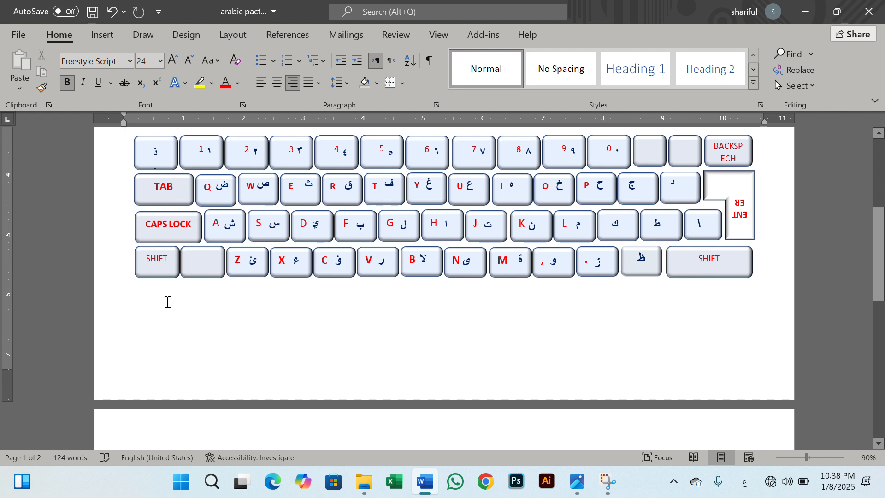
{"action": "scroll", "coordinate": [489, 349], "scroll_direction": "up", "scroll_amount": 2}
{"action": "scroll", "coordinate": [489, 350], "scroll_direction": "up", "scroll_amount": 3}
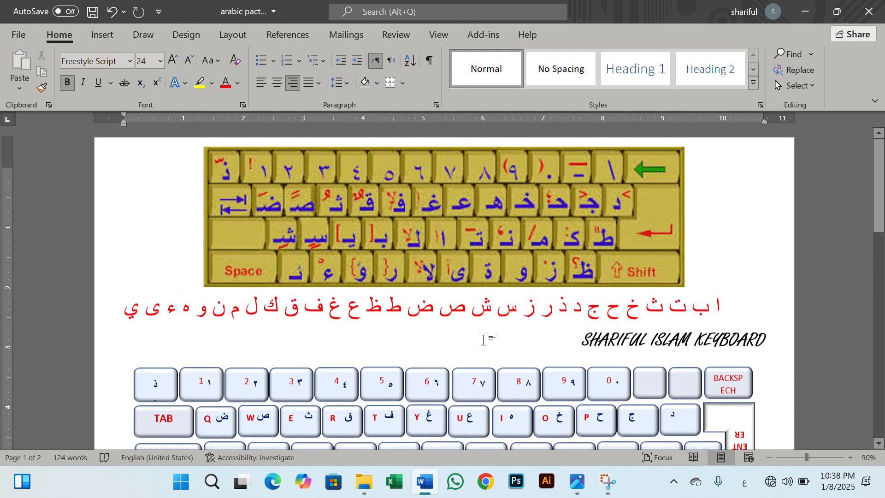